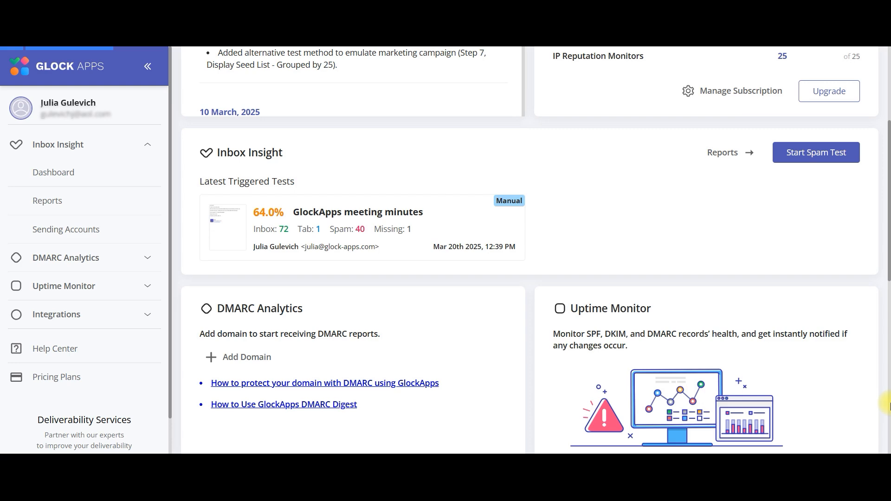
Step: Start a Proxy Test from Inbox Insight and open the form for adding a sending account
{"action": "left_click", "coordinate": [833, 152]}
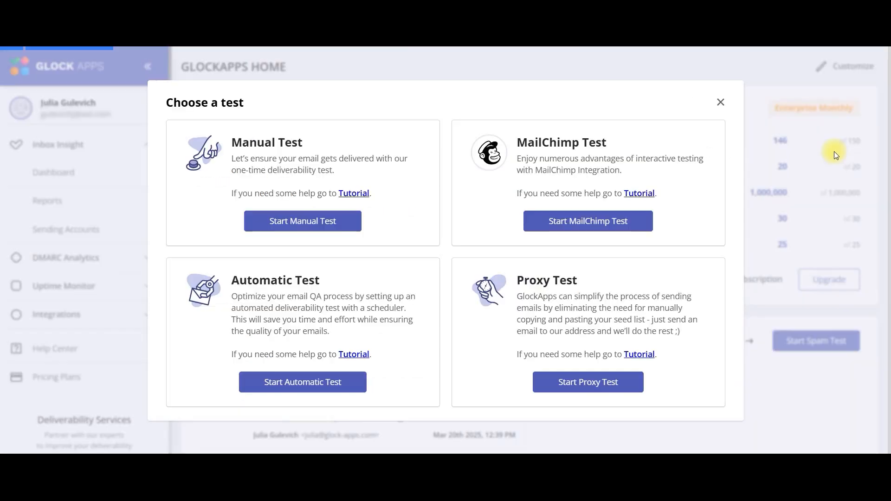
{"action": "left_click", "coordinate": [603, 393]}
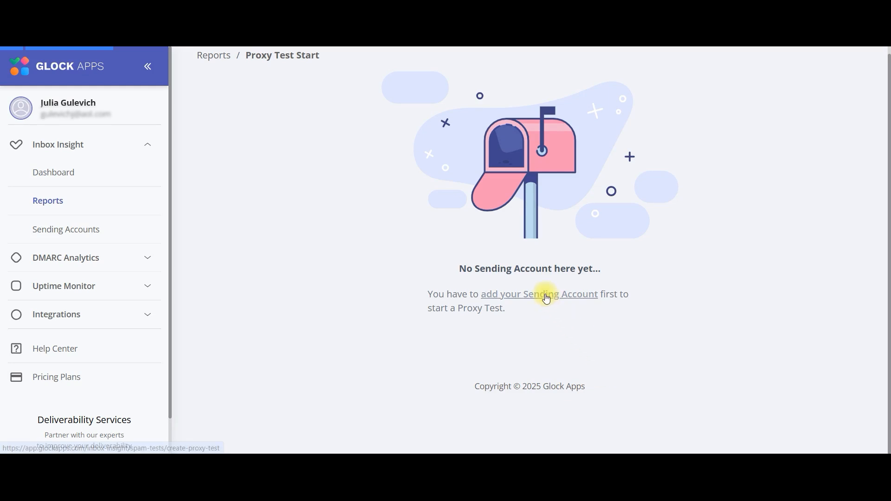
{"action": "left_click", "coordinate": [547, 297]}
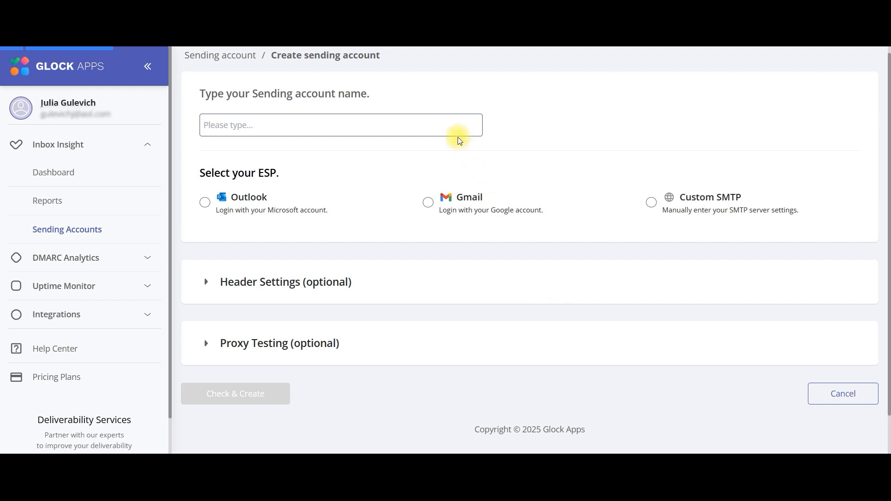
Step: Enter a name for the sending account and select Gmail as its ESP
{"action": "left_click", "coordinate": [452, 122]}
{"action": "type", "text": "Julia at GlockApps"}
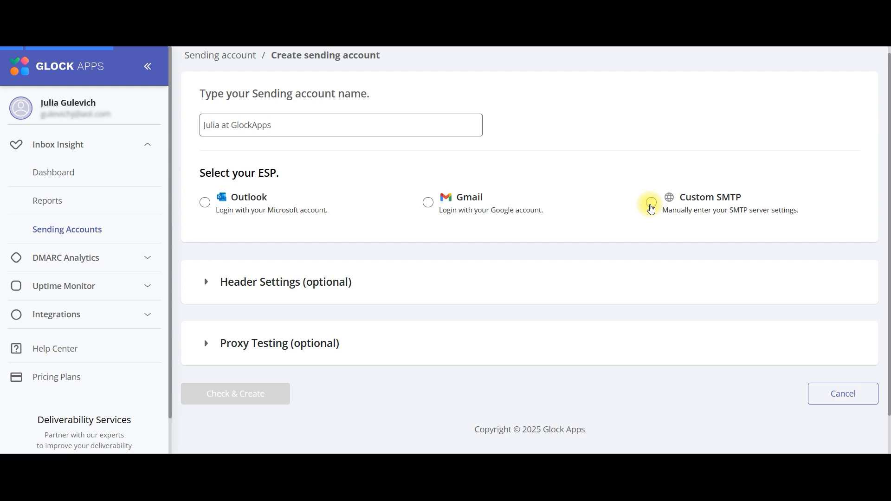
{"action": "left_click", "coordinate": [651, 203]}
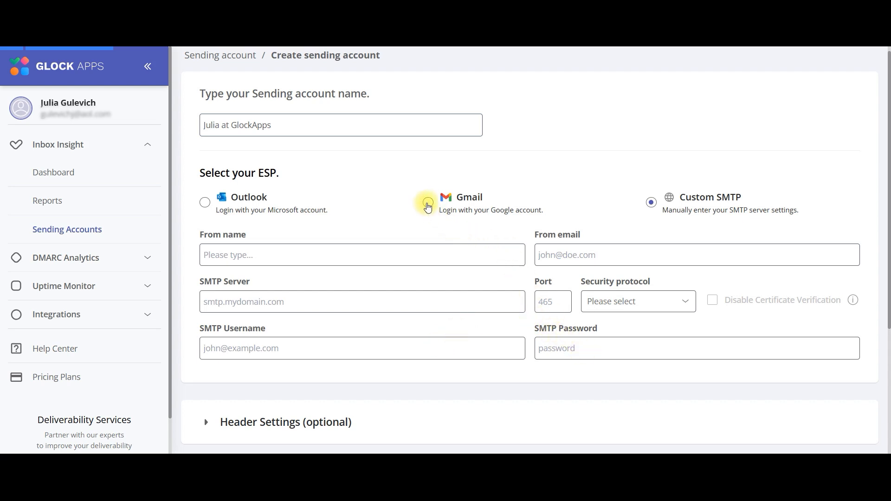
{"action": "left_click", "coordinate": [428, 203]}
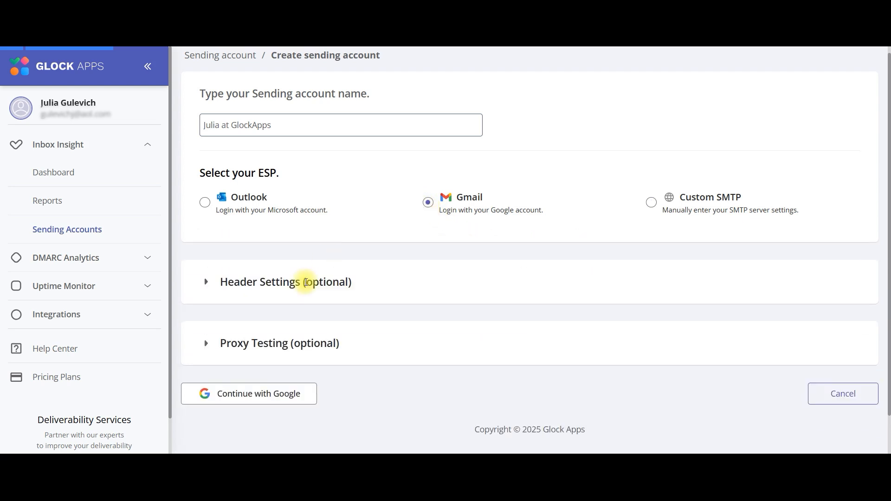
Step: Connect the sender's Google account to the sending account and allow it to send email on their behalf
{"action": "left_click", "coordinate": [293, 405]}
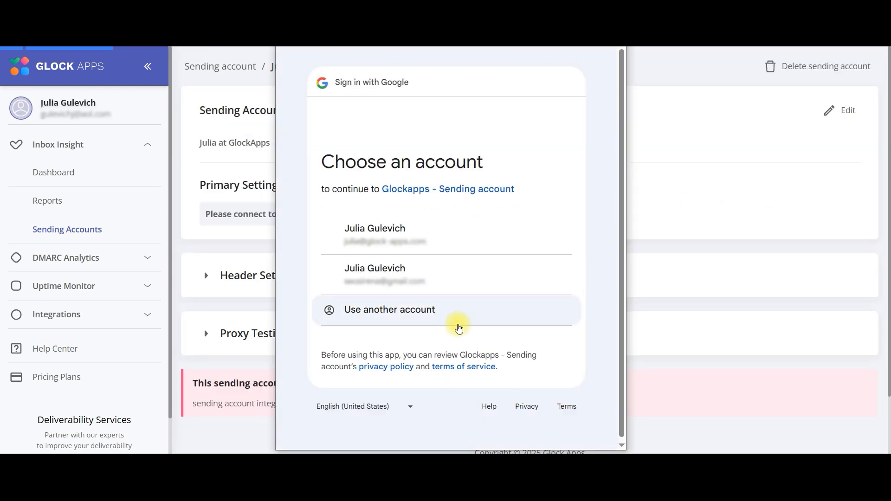
{"action": "left_click", "coordinate": [423, 227]}
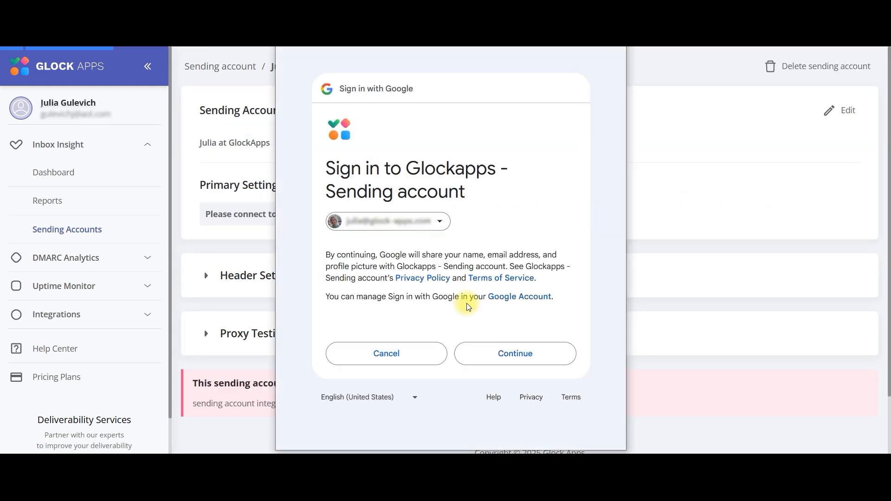
{"action": "left_click", "coordinate": [522, 354]}
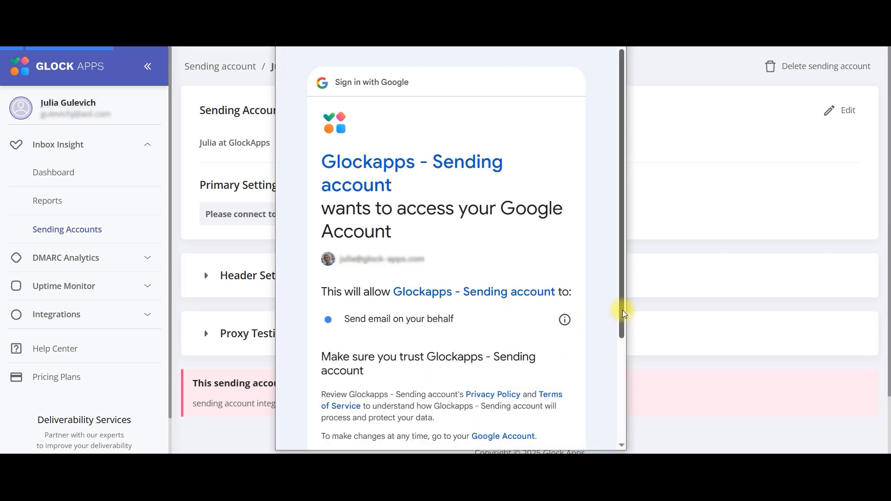
{"action": "scroll", "coordinate": [622, 347], "scroll_direction": "down", "scroll_amount": 2}
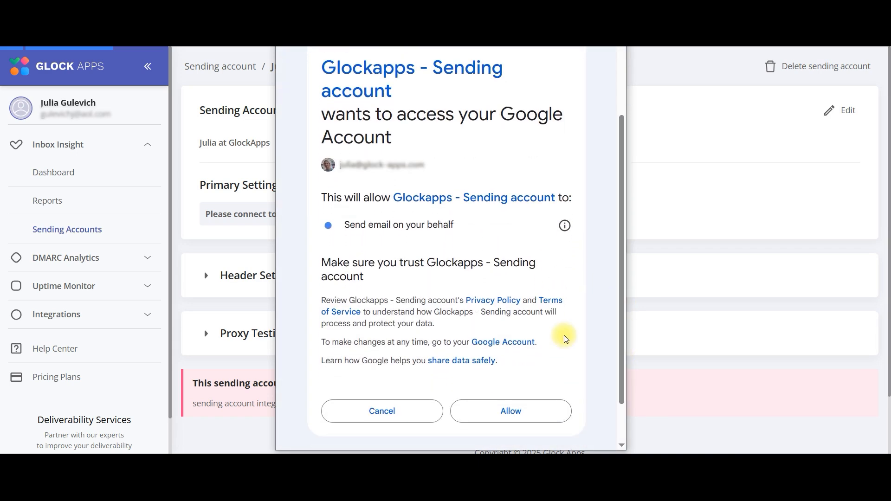
{"action": "left_click", "coordinate": [513, 411]}
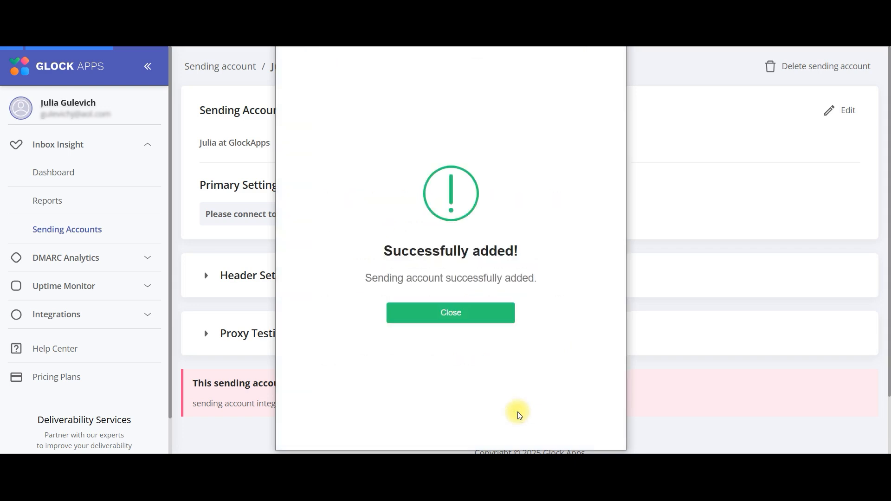
{"action": "left_click", "coordinate": [460, 314]}
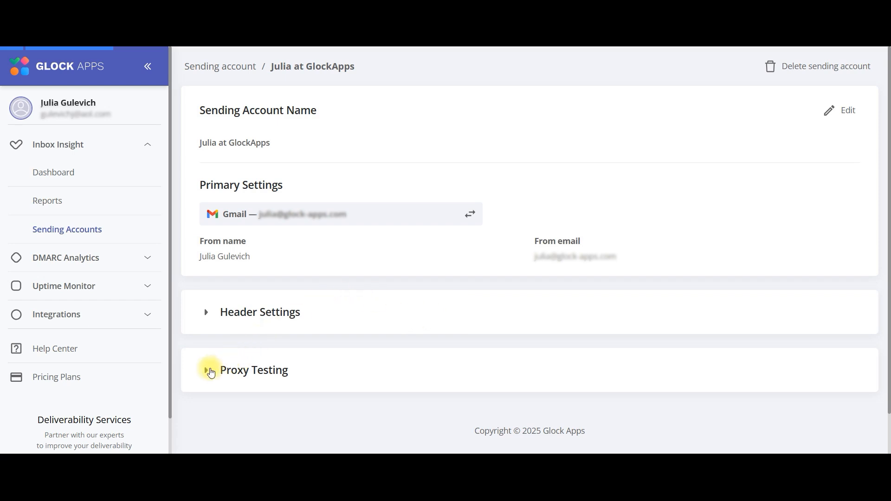
Step: Add a proxy to this sending account with all spam filters and all email providers selected
{"action": "left_click", "coordinate": [209, 371]}
{"action": "scroll", "coordinate": [306, 380], "scroll_direction": "down", "scroll_amount": 3}
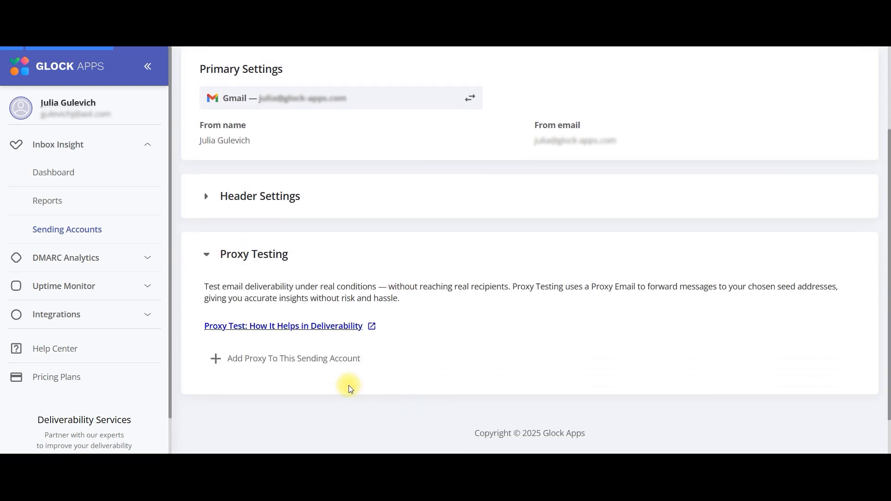
{"action": "left_click", "coordinate": [317, 369]}
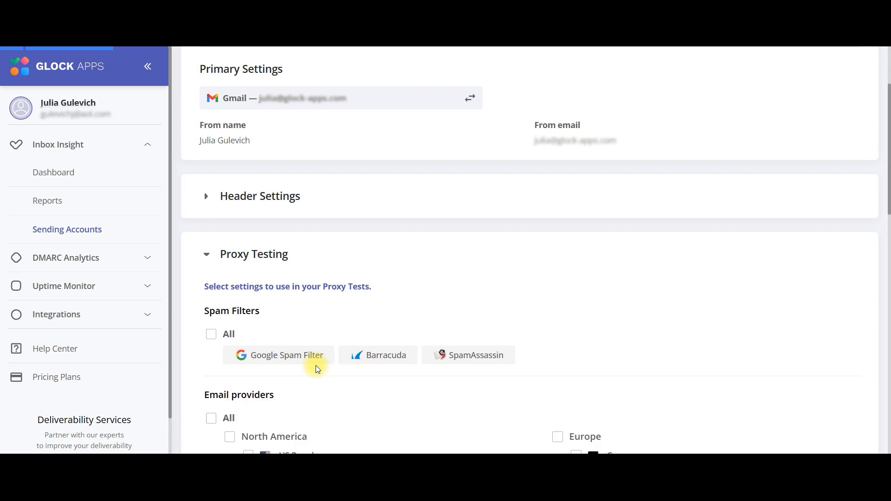
{"action": "scroll", "coordinate": [621, 320], "scroll_direction": "down", "scroll_amount": 2}
{"action": "scroll", "coordinate": [622, 321], "scroll_direction": "down", "scroll_amount": 1}
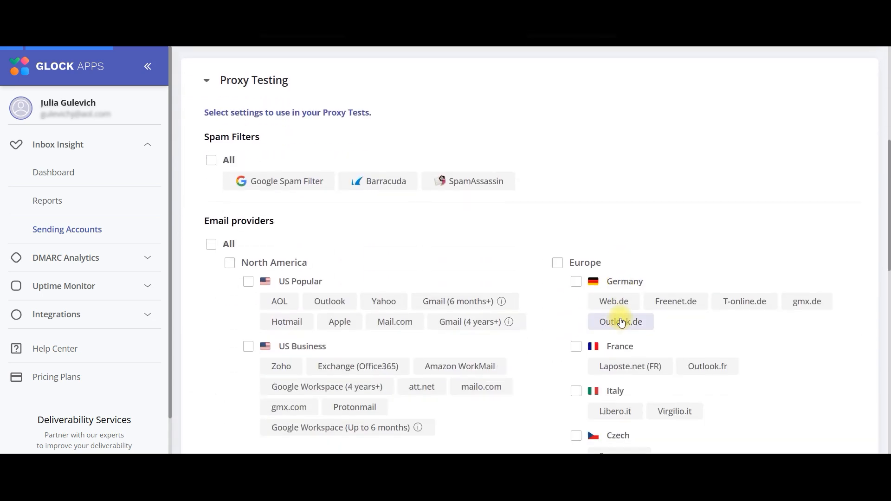
{"action": "left_click", "coordinate": [211, 161]}
{"action": "left_click", "coordinate": [212, 244]}
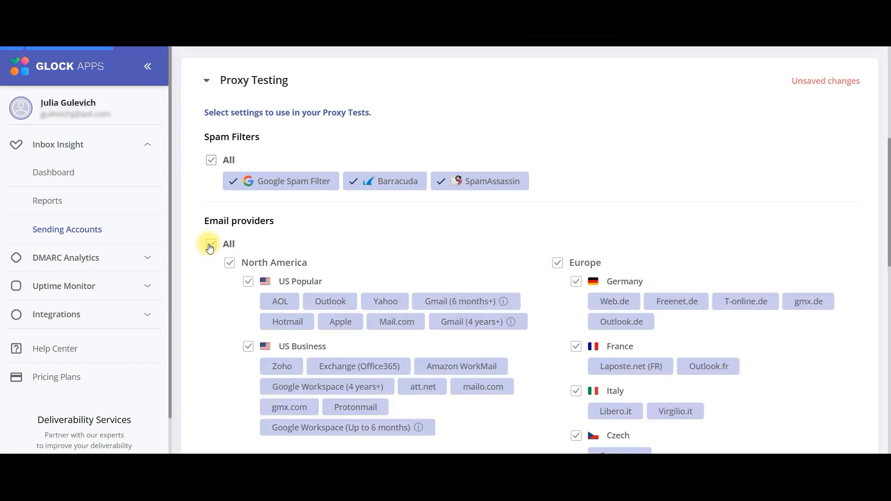
{"action": "scroll", "coordinate": [546, 261], "scroll_direction": "down", "scroll_amount": 4}
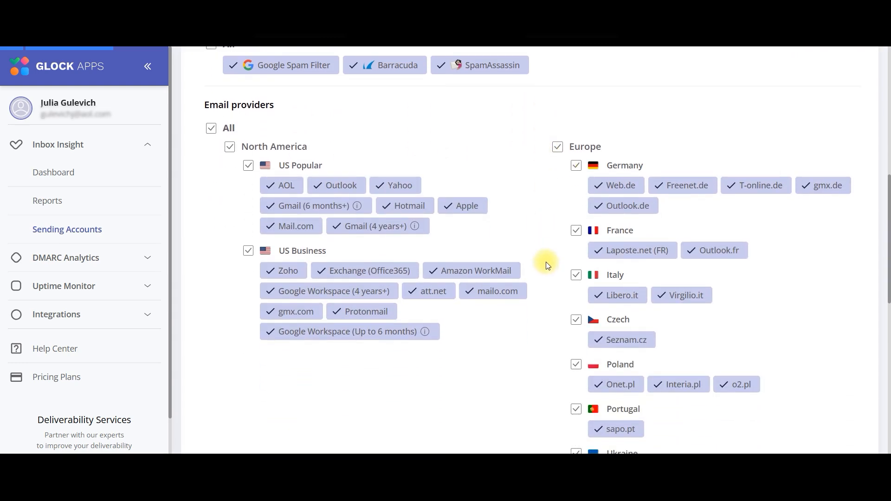
{"action": "scroll", "coordinate": [546, 273], "scroll_direction": "down", "scroll_amount": 5}
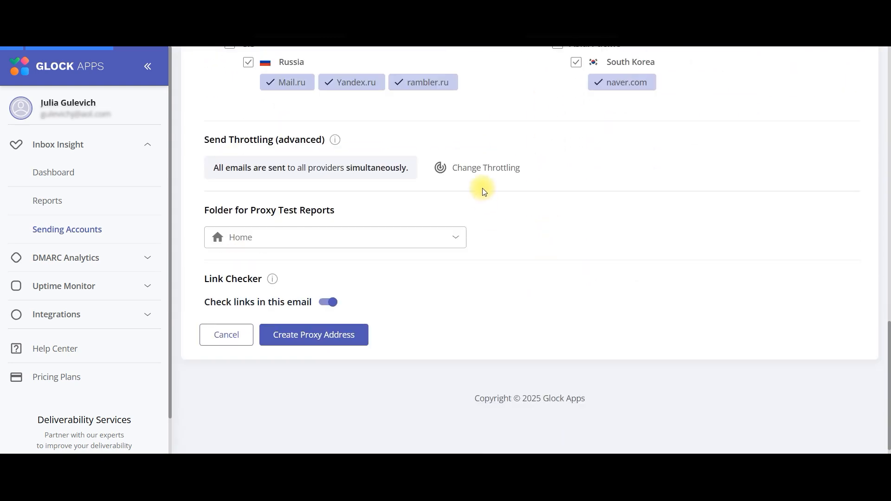
Step: Try sequential sending in the send throttling settings and switch back to sending to all providers simultaneously
{"action": "left_click", "coordinate": [482, 179]}
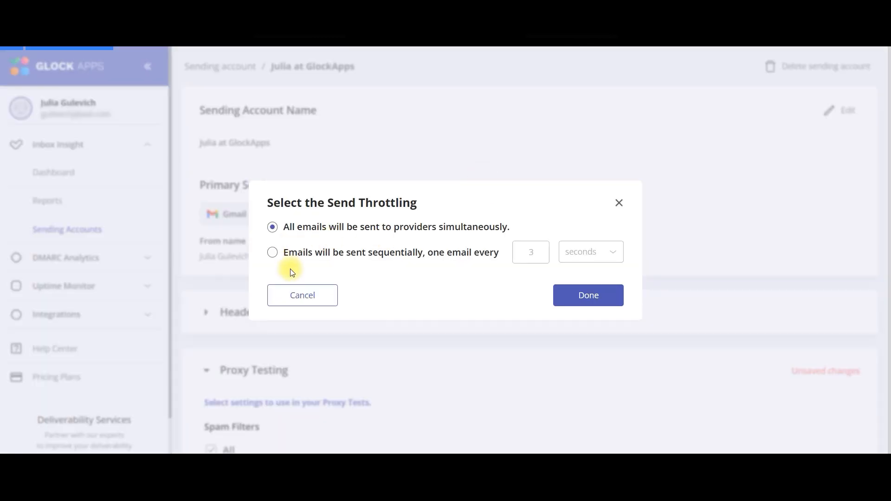
{"action": "left_click", "coordinate": [273, 254]}
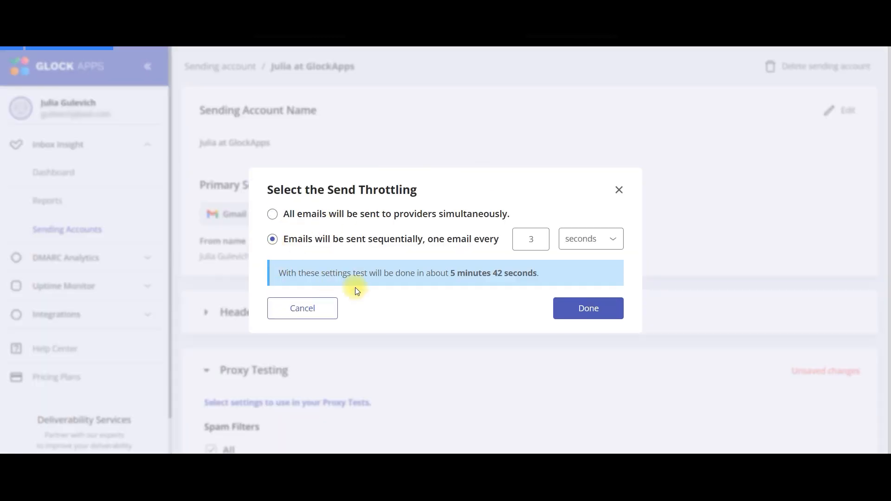
{"action": "left_click", "coordinate": [273, 214]}
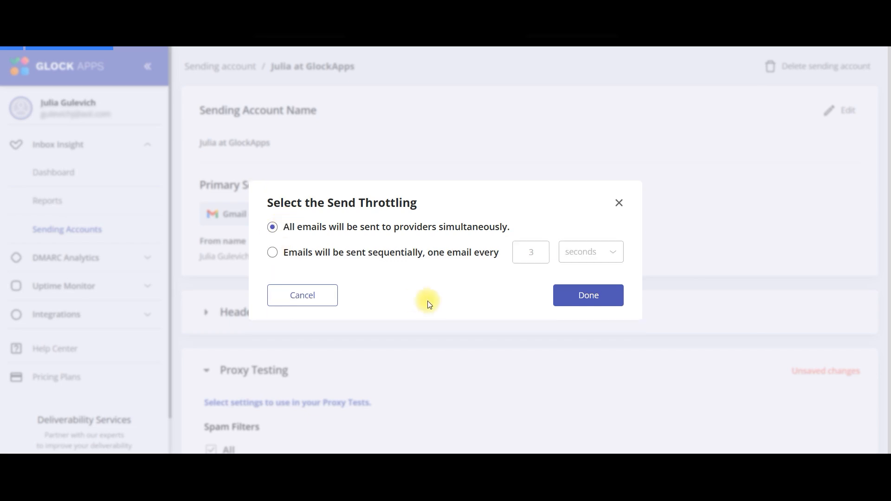
{"action": "left_click", "coordinate": [575, 306]}
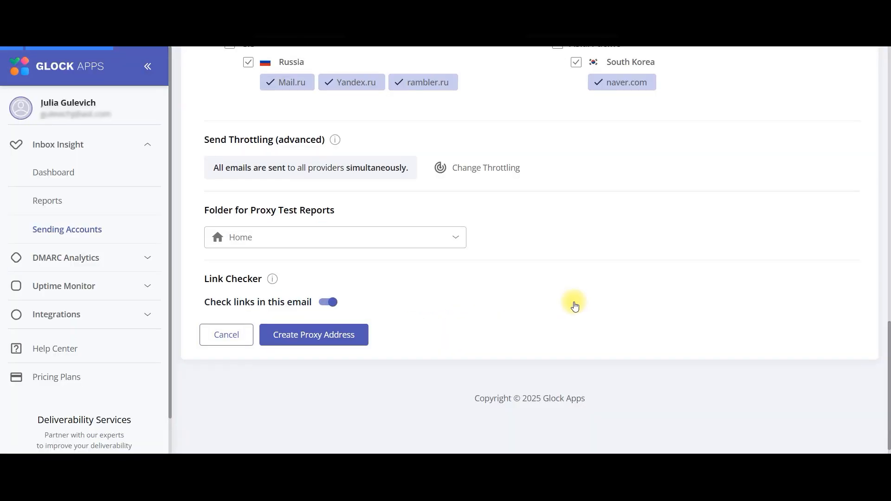
Step: Keep Home as the report folder and link checking on, and create the proxy address
{"action": "left_click", "coordinate": [455, 240]}
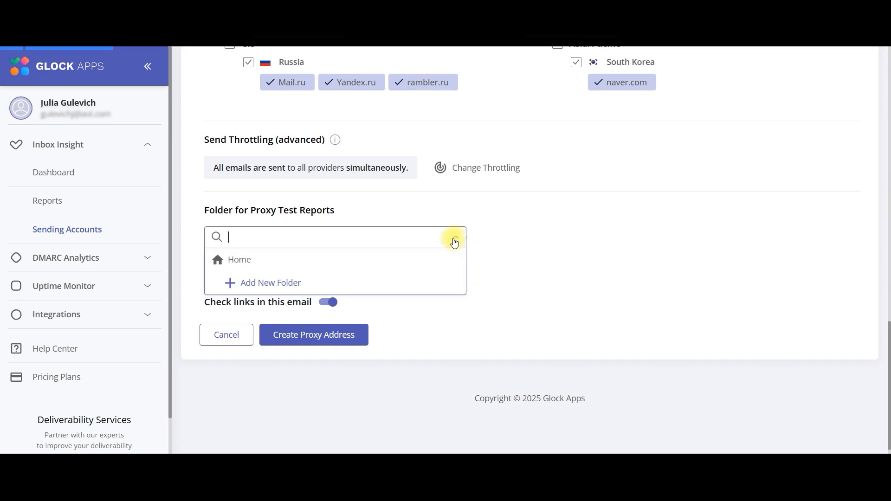
{"action": "left_click", "coordinate": [457, 312]}
{"action": "scroll", "coordinate": [458, 313], "scroll_direction": "down", "scroll_amount": 1}
{"action": "left_click", "coordinate": [329, 290]}
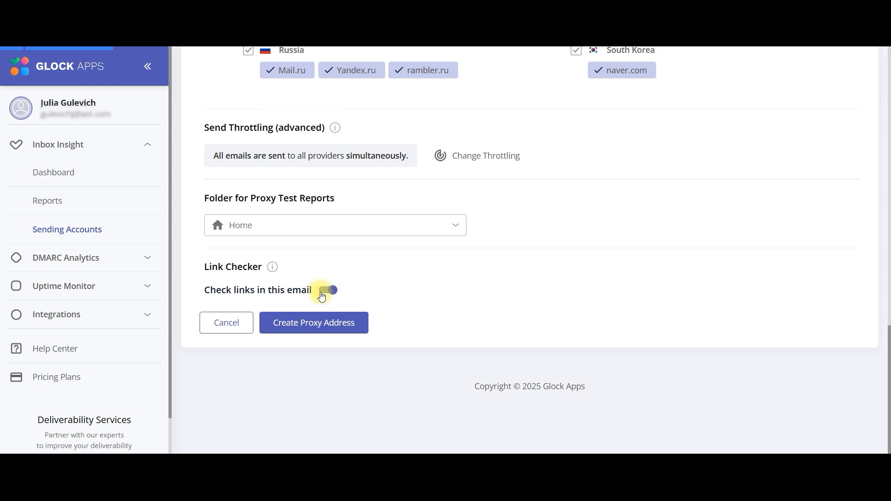
{"action": "left_click", "coordinate": [323, 324]}
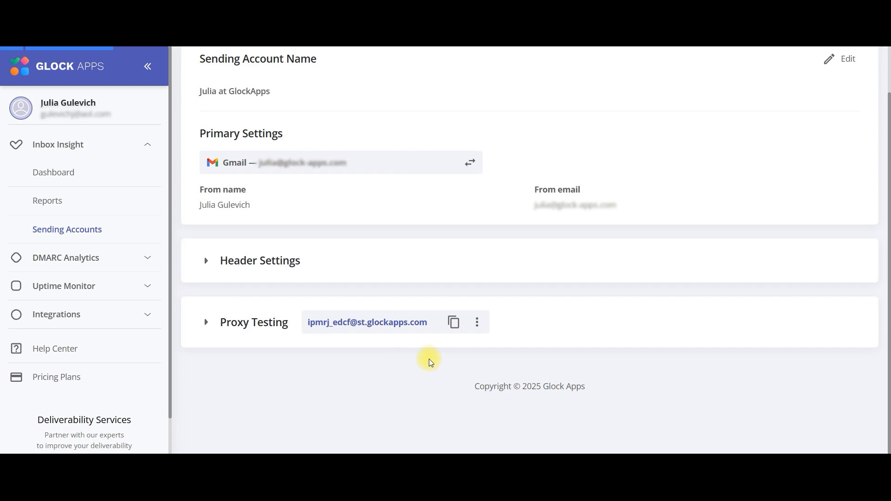
Step: Copy the proxy address, switch to the "GlockApps Onborading Call Recap" draft in Gmail, paste it as recipient and send the email
{"action": "left_click", "coordinate": [454, 324]}
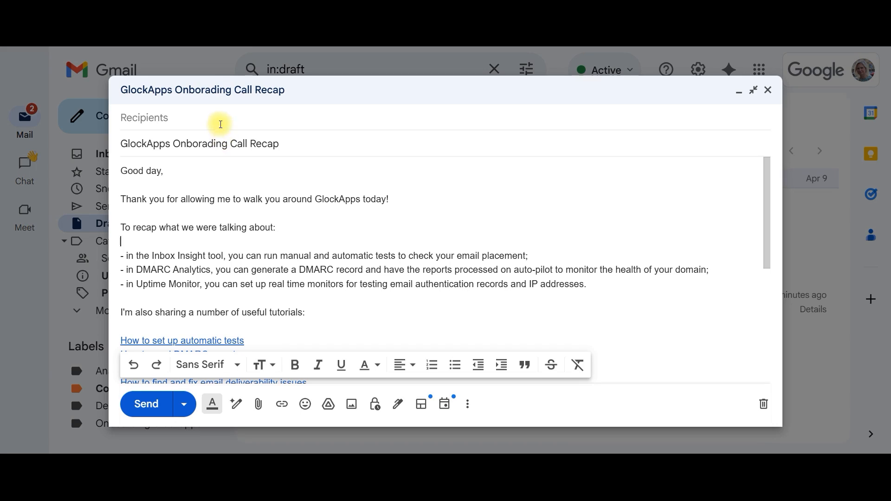
{"action": "left_click", "coordinate": [220, 123]}
{"action": "key", "text": "ctrl+v"}
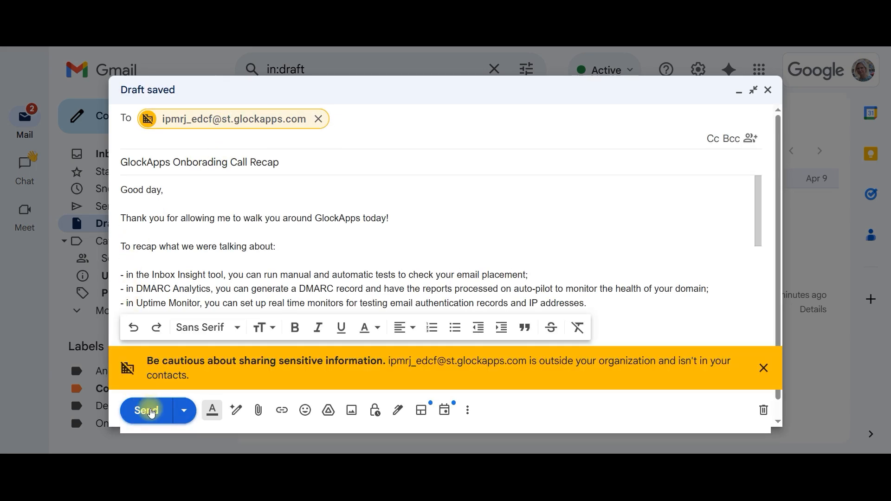
{"action": "left_click", "coordinate": [147, 410]}
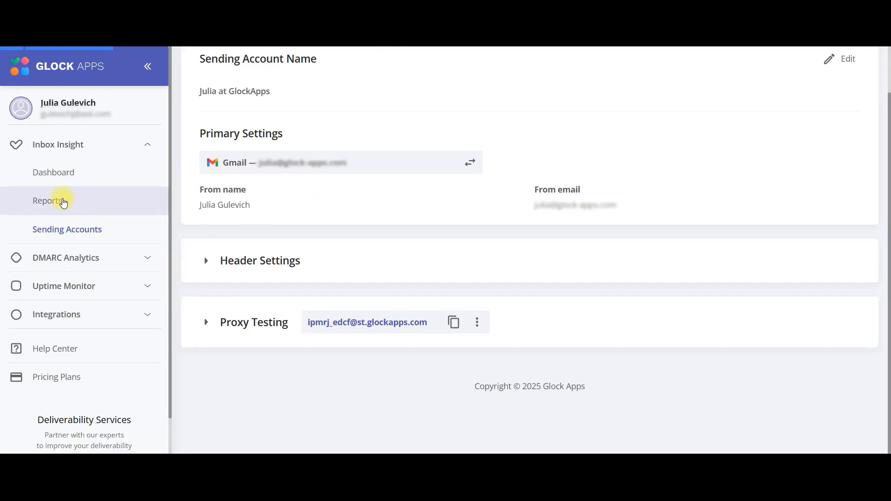
Step: In GlockApps, open the "GlockApps Onborading Call Recap" proxy test report and examine its placement, IP, domain, spam filter and provider results
{"action": "left_click", "coordinate": [59, 199]}
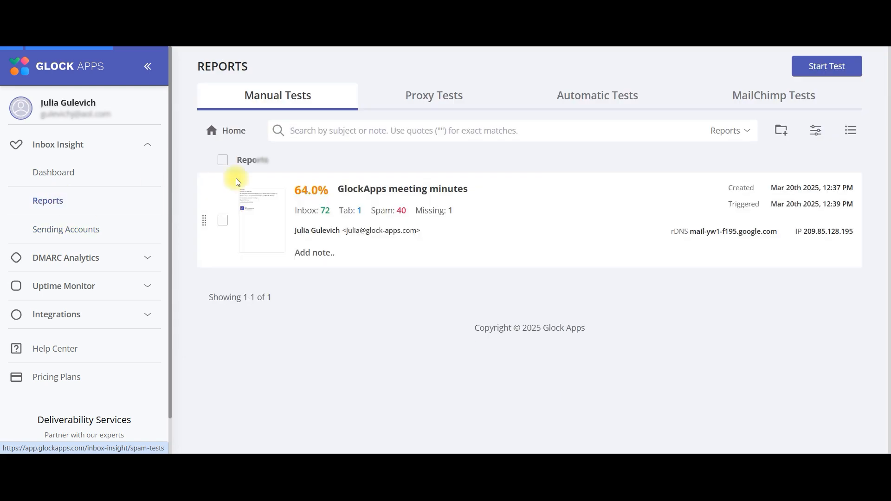
{"action": "left_click", "coordinate": [426, 103]}
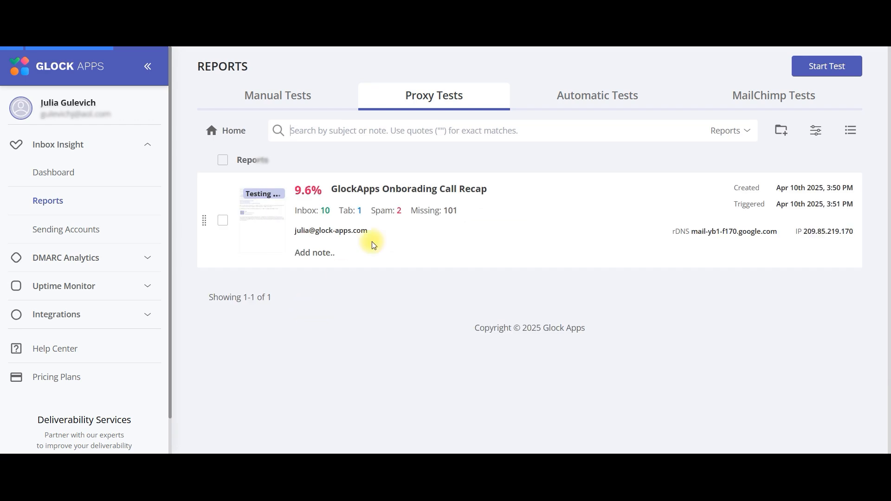
{"action": "left_click", "coordinate": [400, 191]}
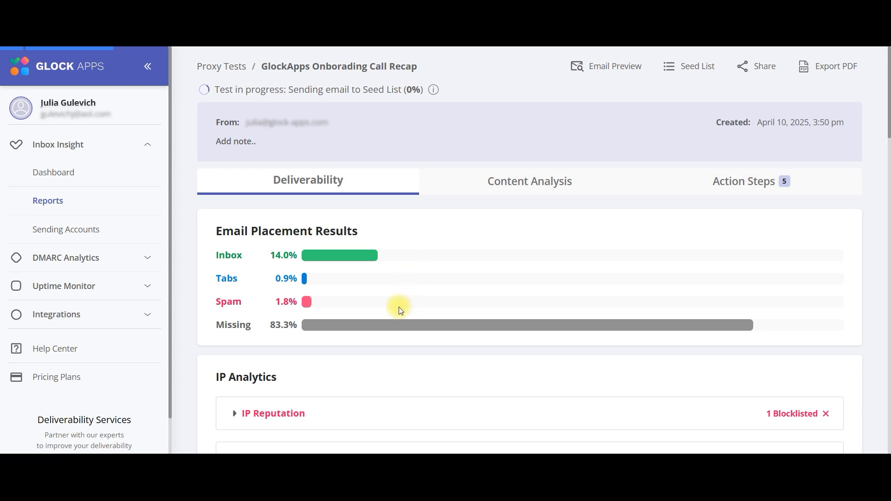
{"action": "scroll", "coordinate": [400, 307], "scroll_direction": "down", "scroll_amount": 3}
{"action": "scroll", "coordinate": [390, 308], "scroll_direction": "down", "scroll_amount": 1}
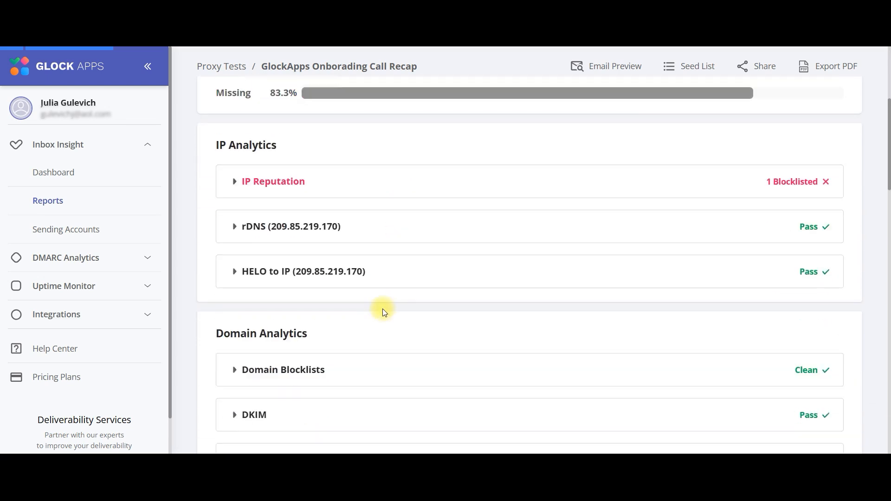
{"action": "scroll", "coordinate": [384, 310], "scroll_direction": "down", "scroll_amount": 3}
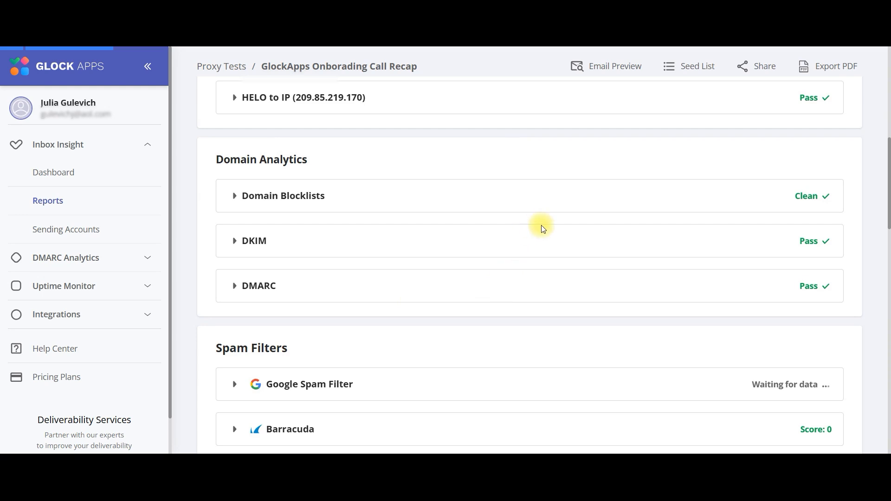
{"action": "scroll", "coordinate": [542, 228], "scroll_direction": "down", "scroll_amount": 3}
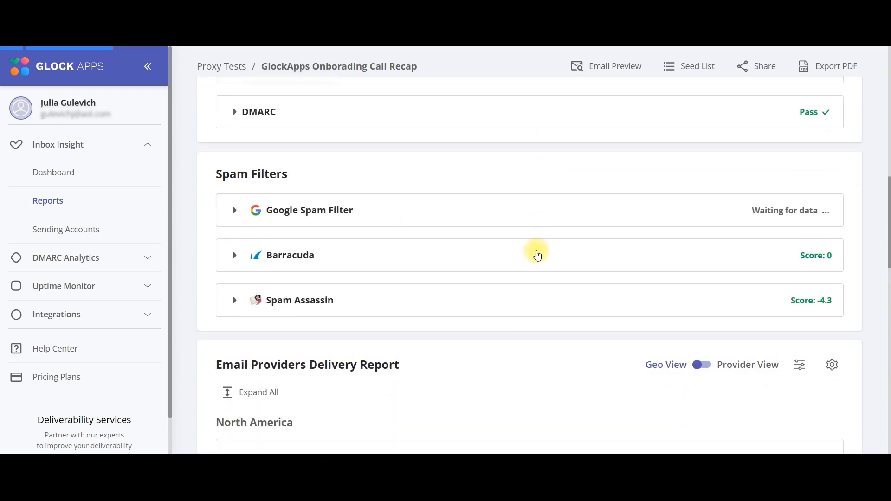
{"action": "scroll", "coordinate": [486, 281], "scroll_direction": "down", "scroll_amount": 5}
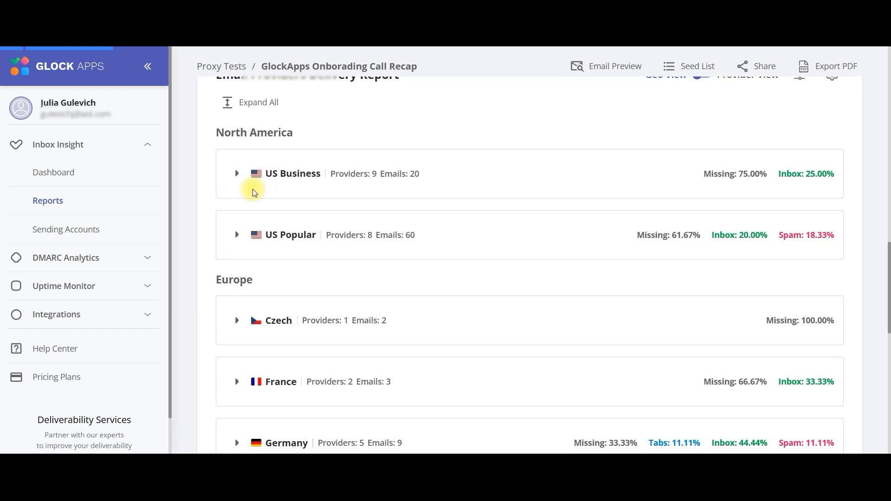
Step: Examine the per-mailbox results for Google Workspace (4 years+) under US Business and Gmail (4 years+) under US Popular
{"action": "left_click", "coordinate": [238, 173]}
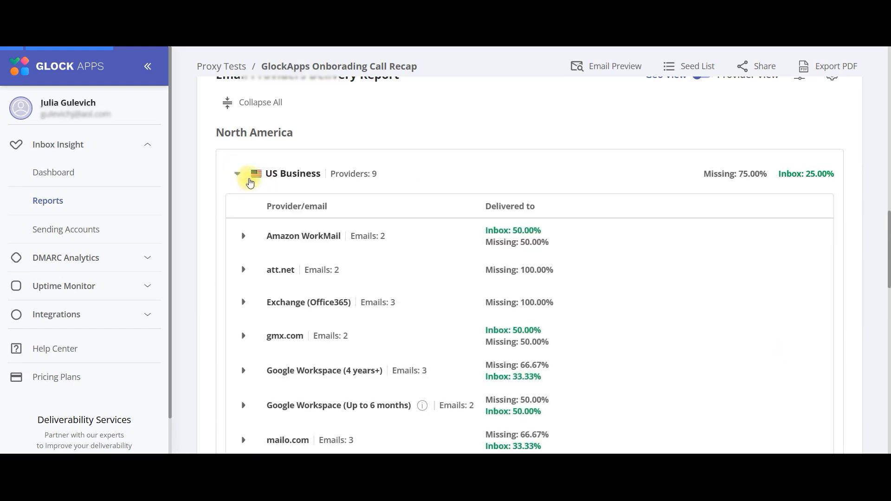
{"action": "scroll", "coordinate": [324, 277], "scroll_direction": "down", "scroll_amount": 3}
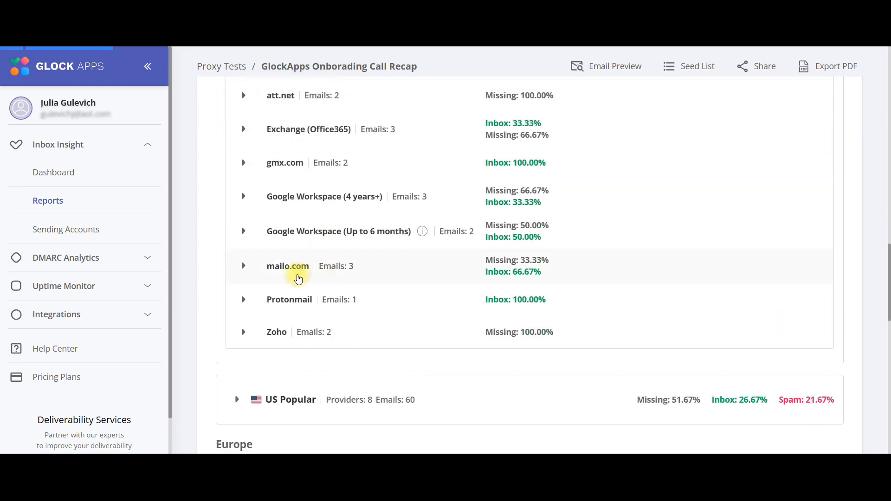
{"action": "left_click", "coordinate": [243, 199]}
{"action": "scroll", "coordinate": [314, 284], "scroll_direction": "down", "scroll_amount": 6}
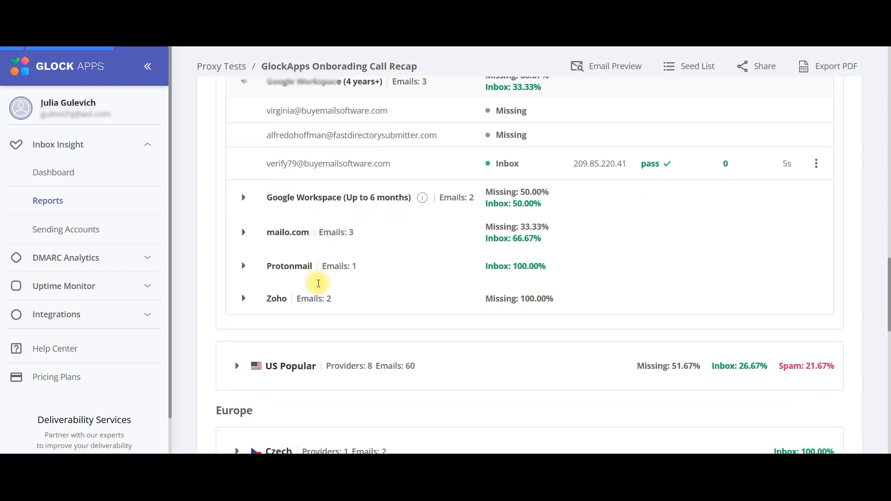
{"action": "left_click", "coordinate": [236, 191]}
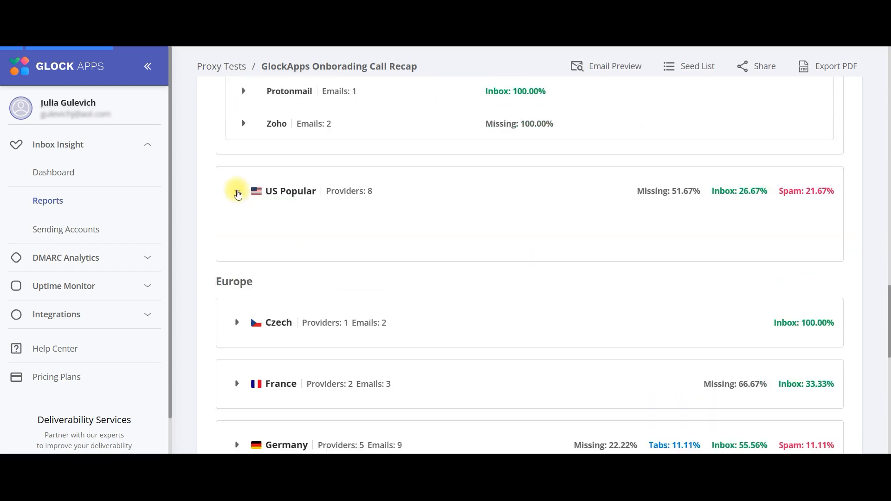
{"action": "left_click", "coordinate": [243, 321]}
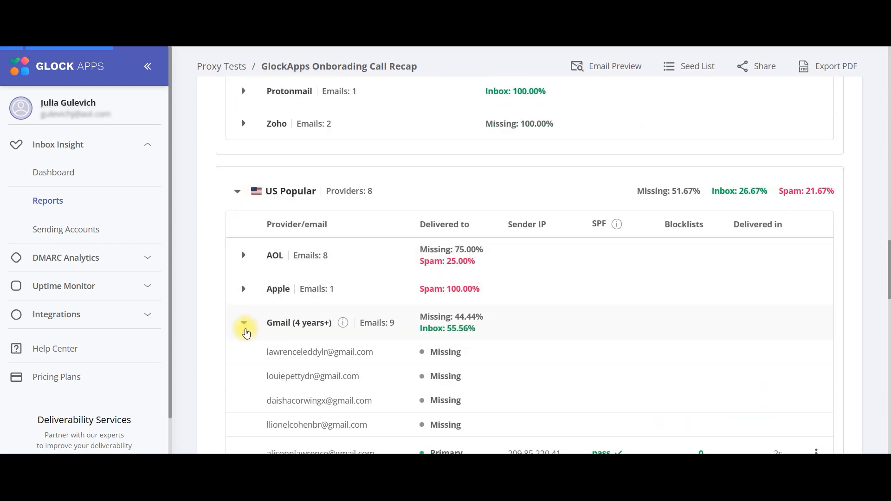
{"action": "left_click", "coordinate": [245, 289]}
Step: Review the report's Content Analysis, covering the email information, HTML support, images and links
{"action": "scroll", "coordinate": [518, 371], "scroll_direction": "up", "scroll_amount": 15}
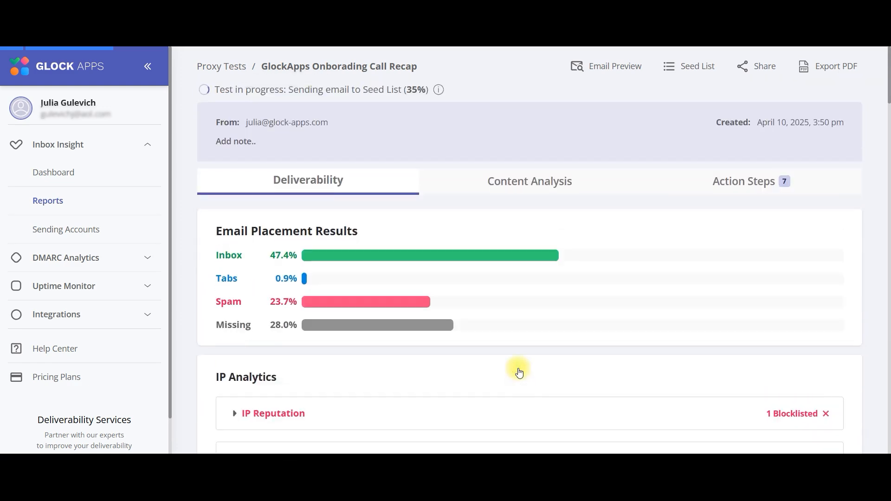
{"action": "left_click", "coordinate": [517, 188]}
{"action": "scroll", "coordinate": [525, 297], "scroll_direction": "down", "scroll_amount": 3}
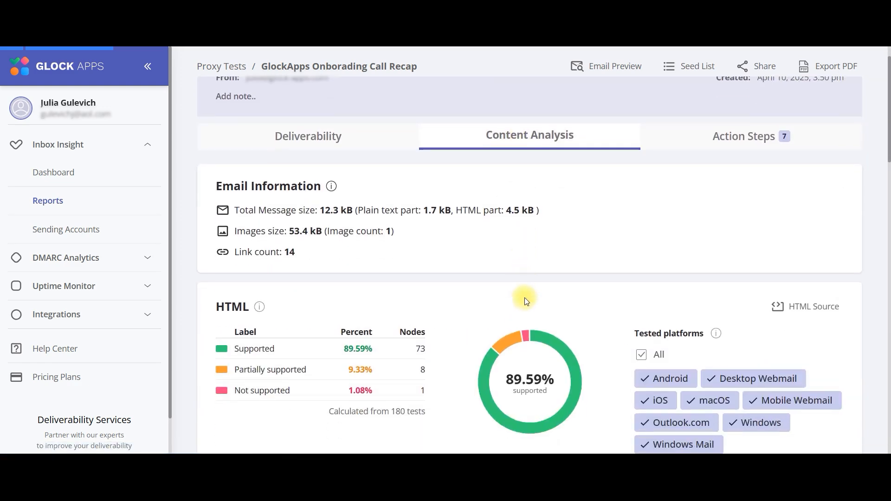
{"action": "scroll", "coordinate": [524, 297], "scroll_direction": "down", "scroll_amount": 3}
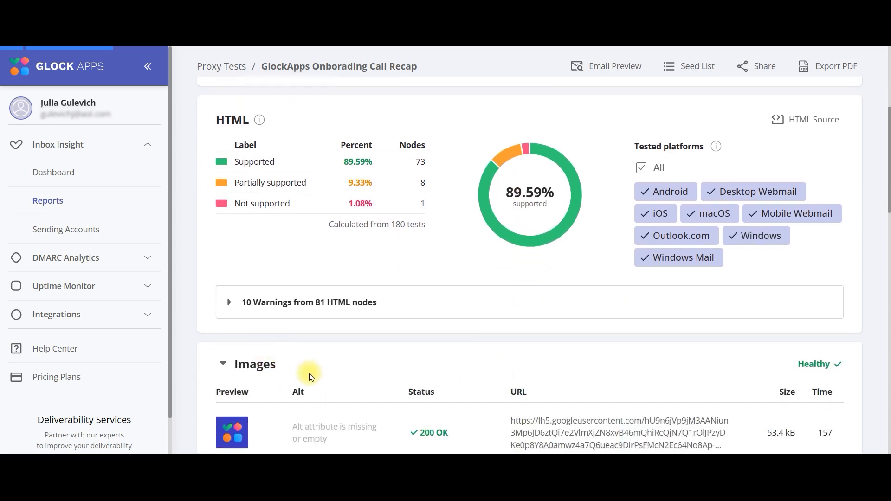
{"action": "scroll", "coordinate": [373, 374], "scroll_direction": "down", "scroll_amount": 6}
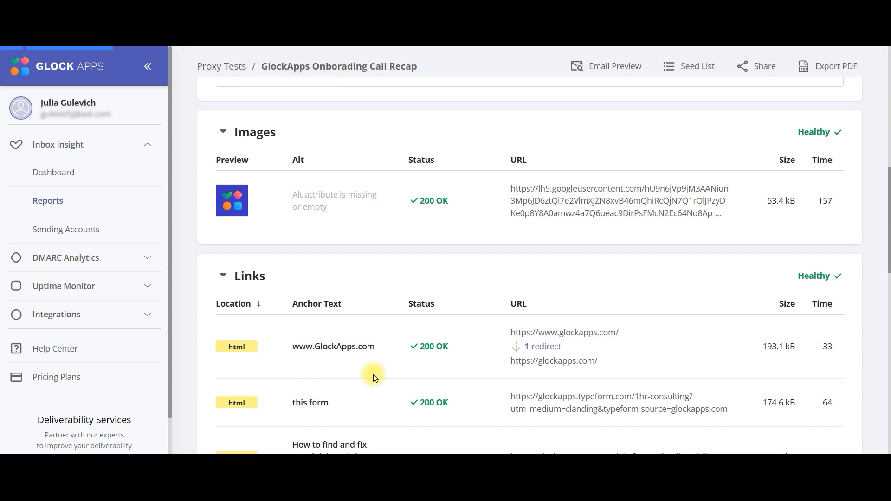
{"action": "scroll", "coordinate": [373, 374], "scroll_direction": "down", "scroll_amount": 2}
Step: Read through the recommendations in the report's Action Steps and return to the Deliverability results
{"action": "scroll", "coordinate": [374, 373], "scroll_direction": "up", "scroll_amount": 15}
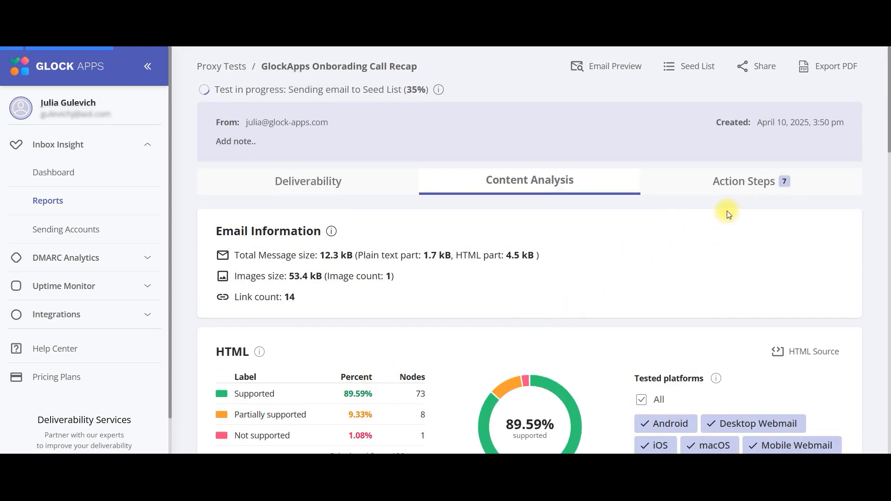
{"action": "left_click", "coordinate": [741, 181]}
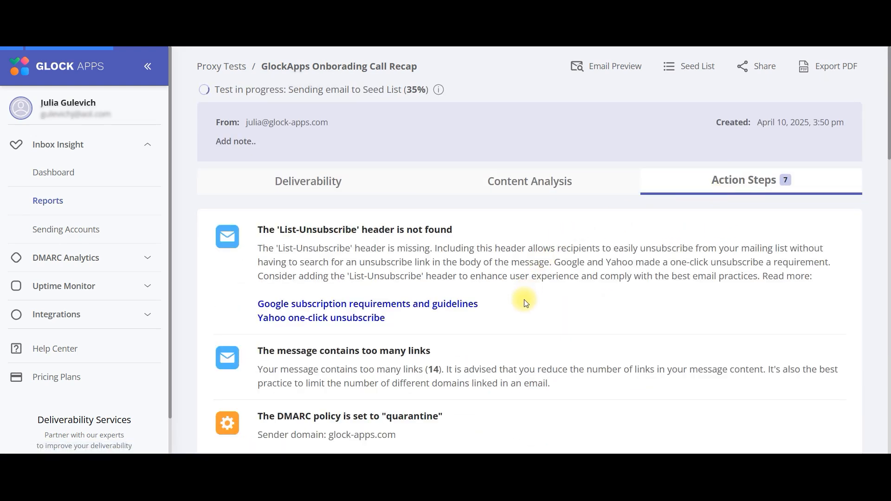
{"action": "scroll", "coordinate": [526, 303], "scroll_direction": "down", "scroll_amount": 5}
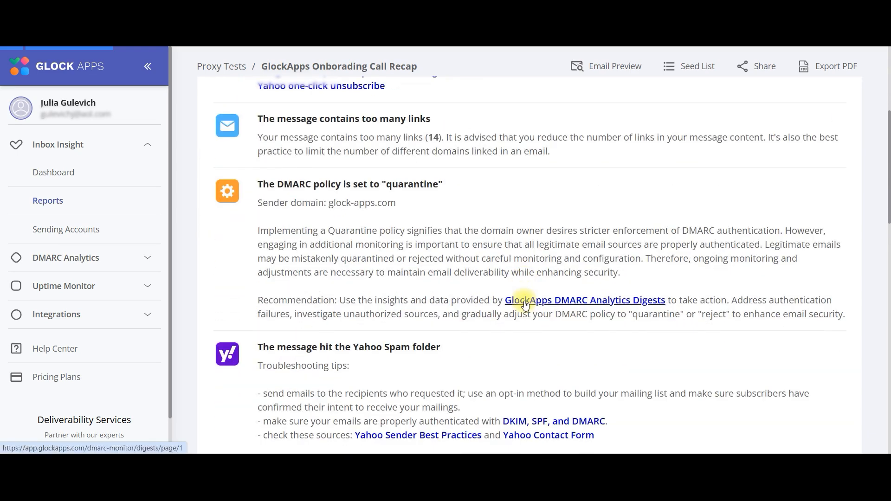
{"action": "scroll", "coordinate": [525, 303], "scroll_direction": "down", "scroll_amount": 5}
{"action": "scroll", "coordinate": [501, 288], "scroll_direction": "up", "scroll_amount": 5}
{"action": "scroll", "coordinate": [492, 291], "scroll_direction": "up", "scroll_amount": 5}
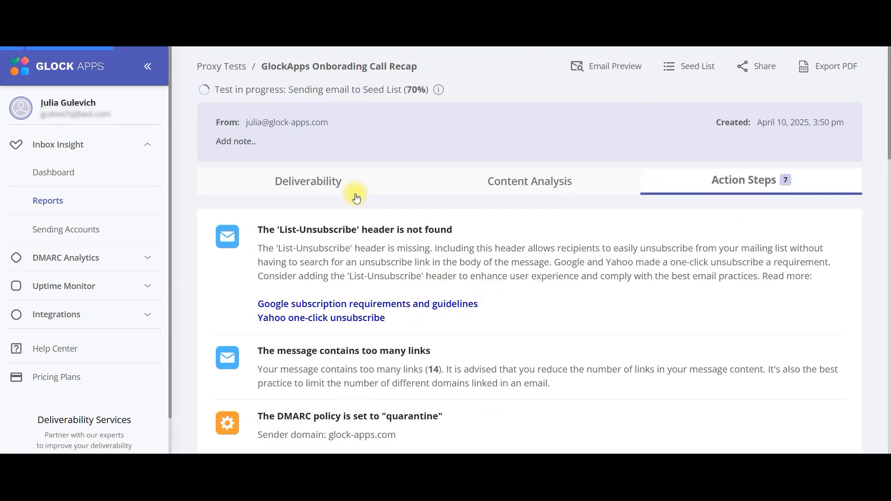
{"action": "left_click", "coordinate": [276, 182]}
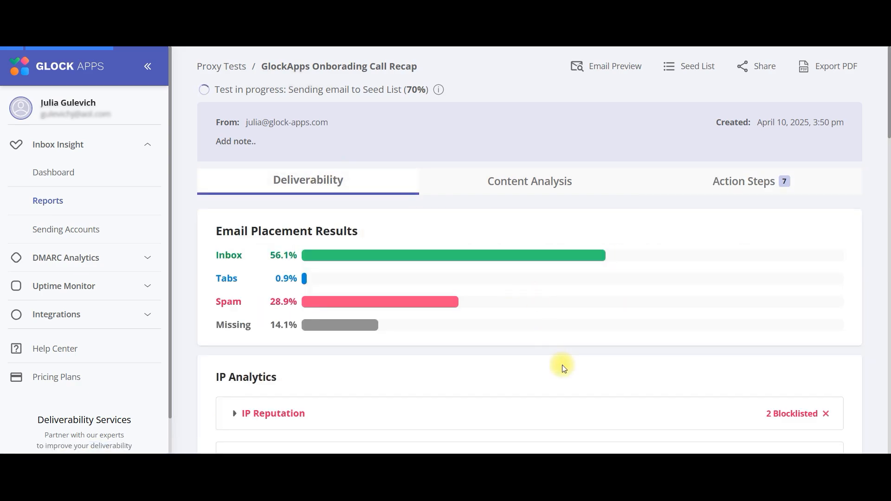